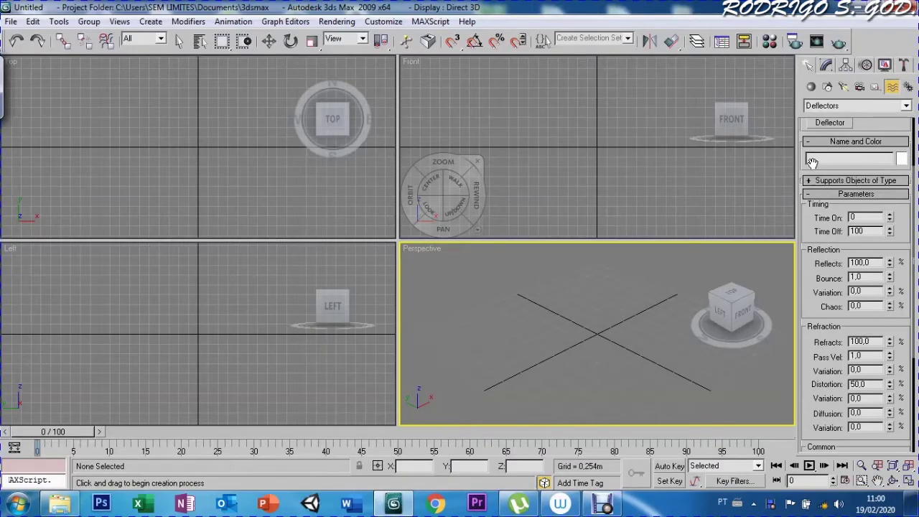
Step: Dismiss the navigation wheel and choose Super Spray from the Geometry category's Particle Systems
{"action": "left_click", "coordinate": [819, 126]}
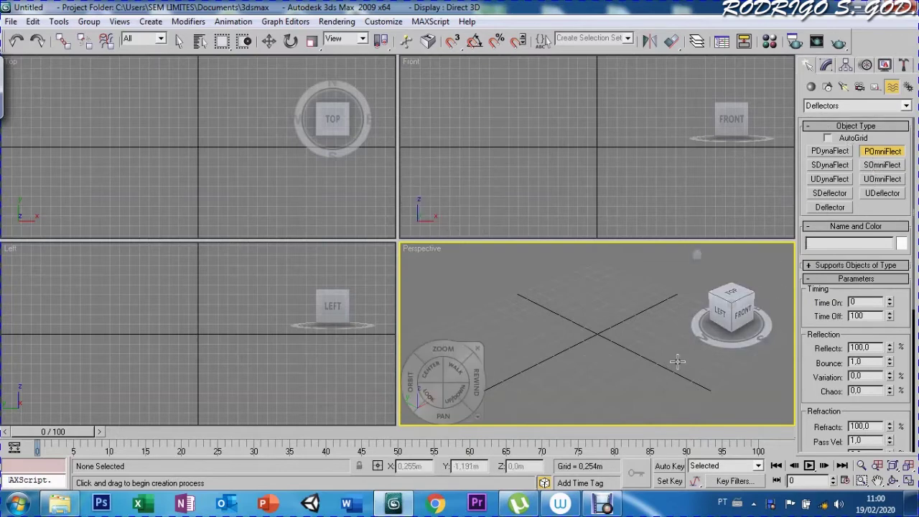
{"action": "key", "text": "Escape"}
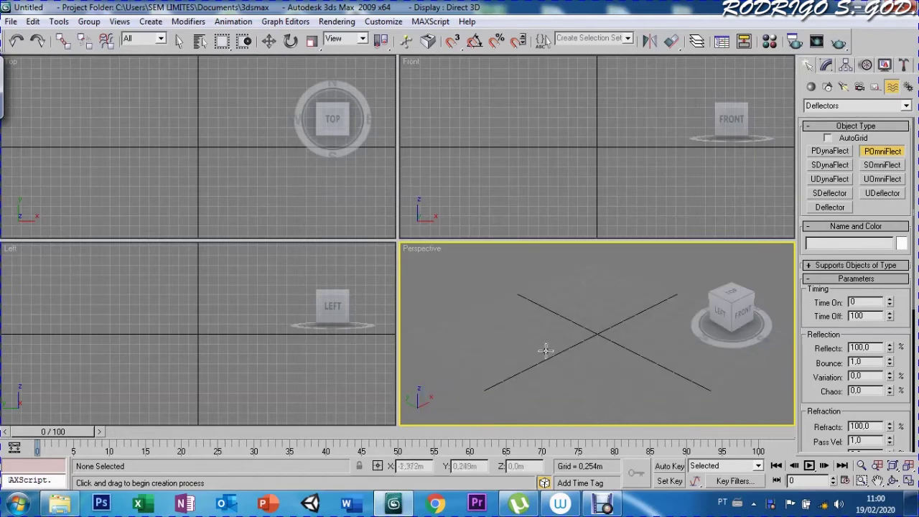
{"action": "left_click", "coordinate": [811, 87]}
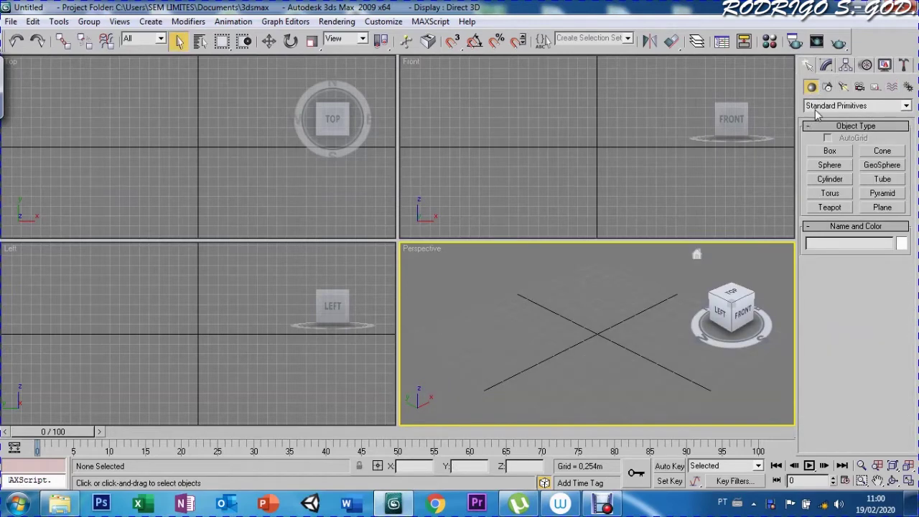
{"action": "left_click", "coordinate": [819, 108]}
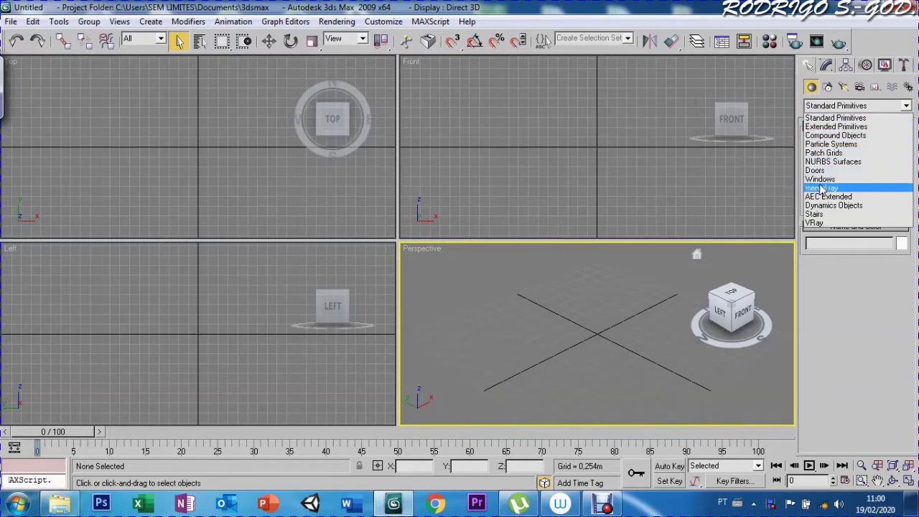
{"action": "left_click", "coordinate": [828, 144]}
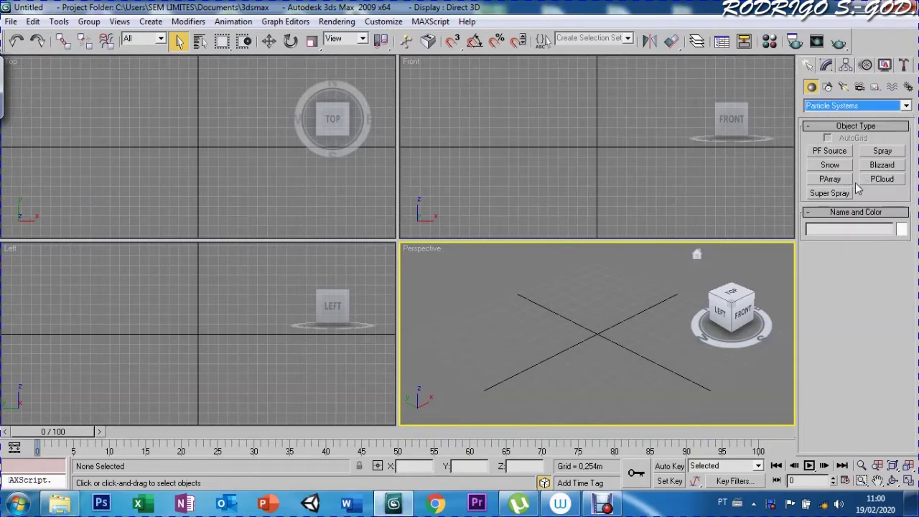
{"action": "left_click", "coordinate": [829, 194]}
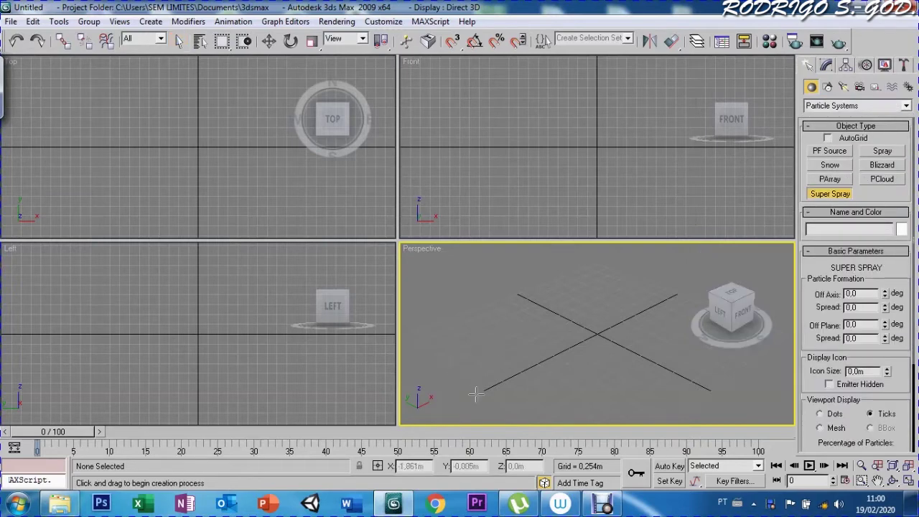
Step: Draw a Super Spray emitter at the lower left of the Perspective view and rotate it 90° about Y
{"action": "mouse_move", "coordinate": [466, 374]}
{"action": "left_mouse_down"}
{"action": "mouse_move", "coordinate": [508, 364]}
{"action": "mouse_move", "coordinate": [511, 341]}
{"action": "left_mouse_up"}
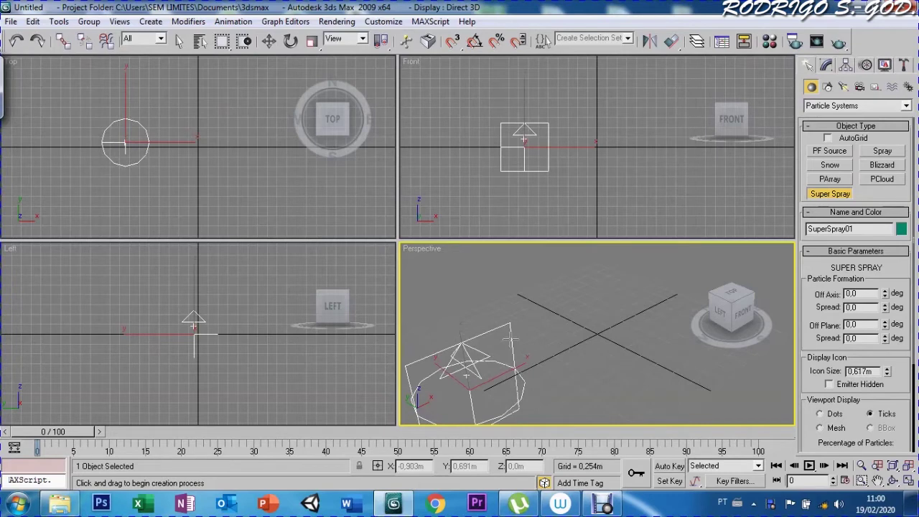
{"action": "key", "text": "w"}
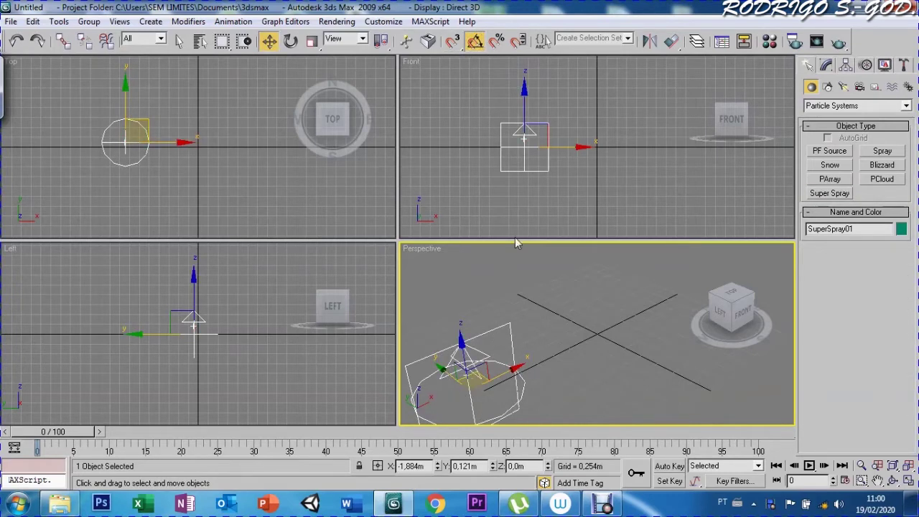
{"action": "key", "text": "e"}
{"action": "left_click_drag", "start_coordinate": [439, 364], "coordinate": [474, 336]}
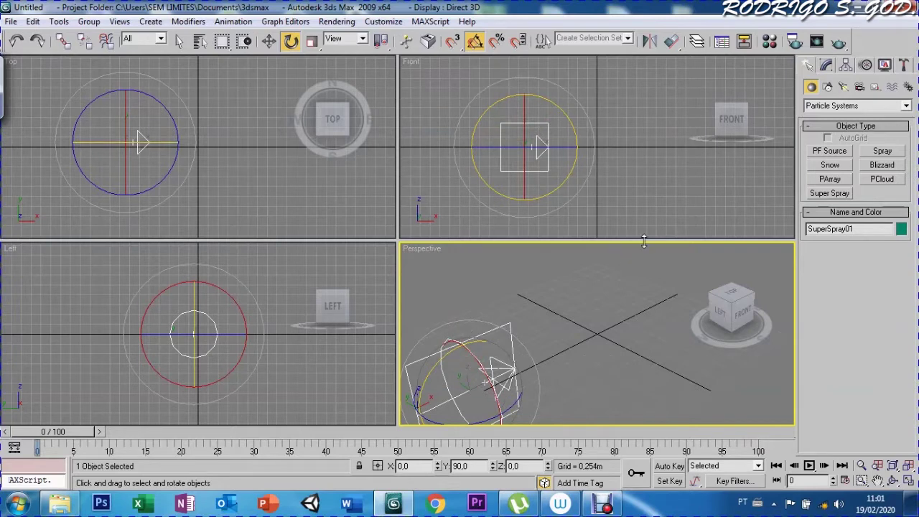
{"action": "left_click", "coordinate": [891, 88]}
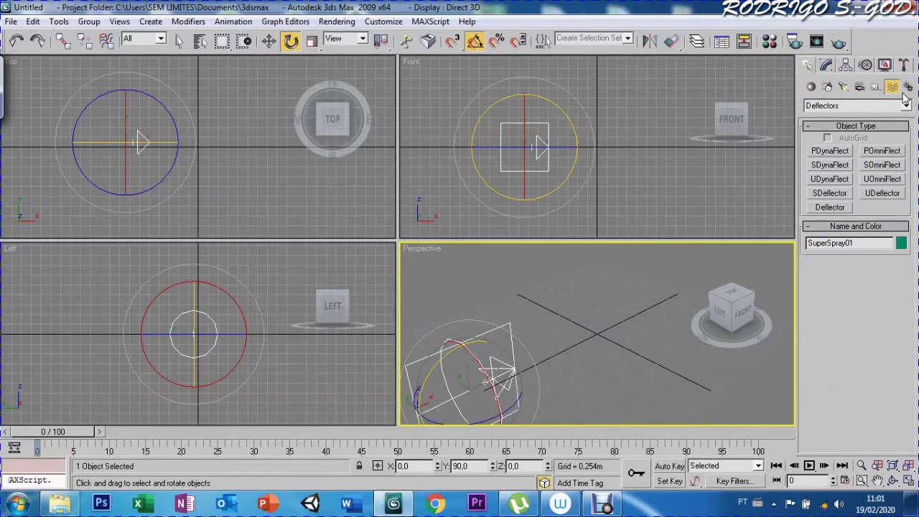
Step: Draw a slightly enlarged SOmniFlect deflector sphere near the scene centre
{"action": "left_click", "coordinate": [873, 167]}
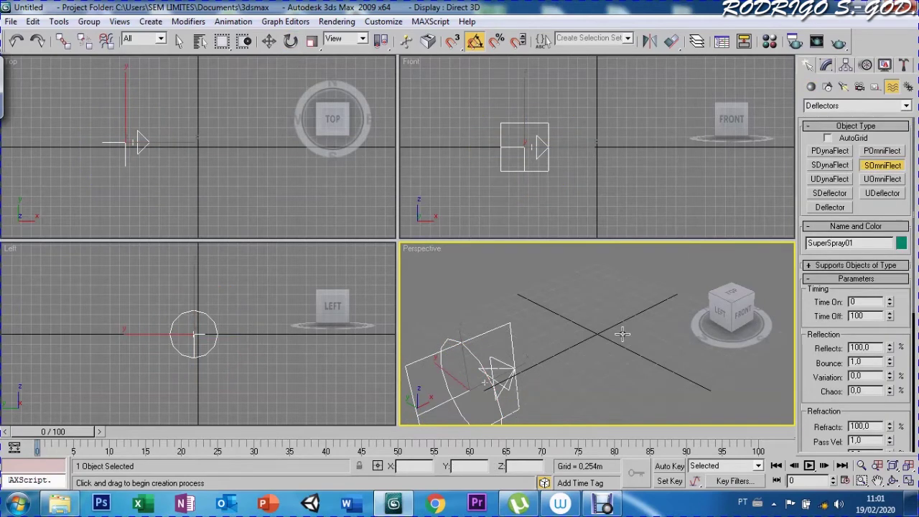
{"action": "left_click_drag", "start_coordinate": [623, 331], "coordinate": [643, 354]}
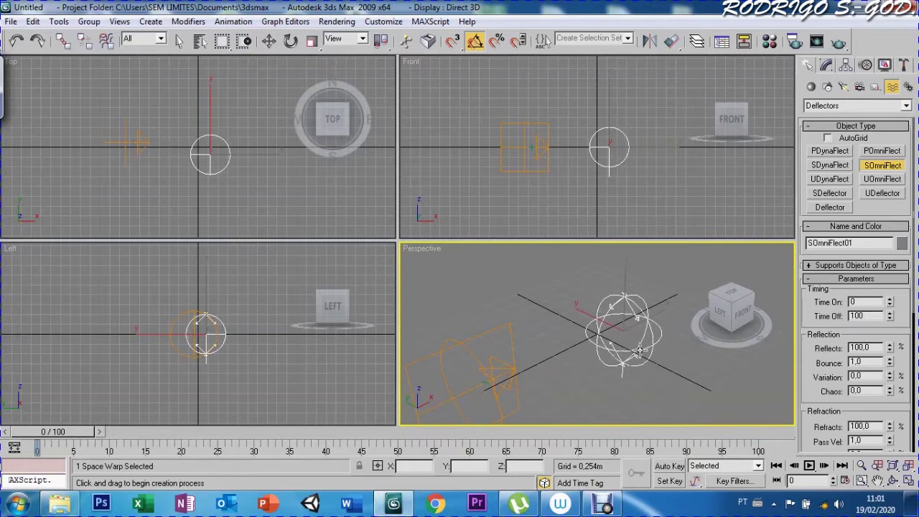
{"action": "left_click_drag", "start_coordinate": [644, 353], "coordinate": [646, 342]}
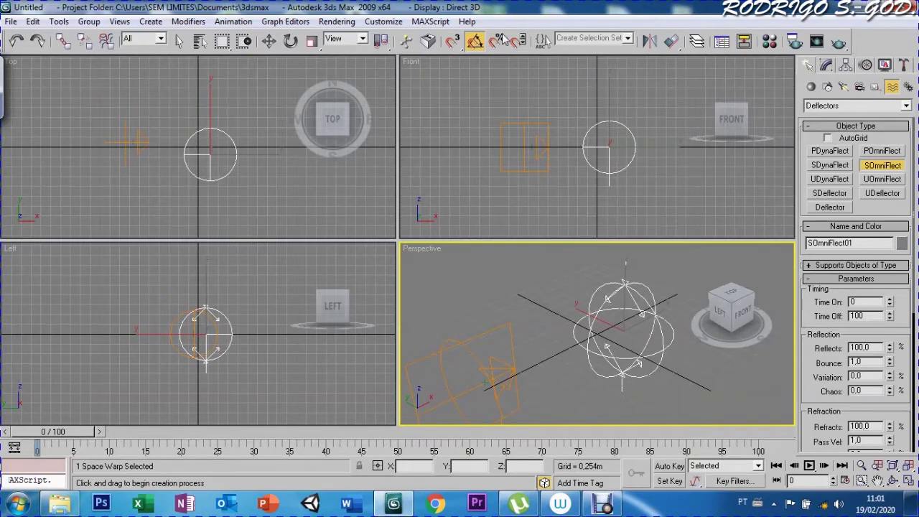
{"action": "key", "text": "w"}
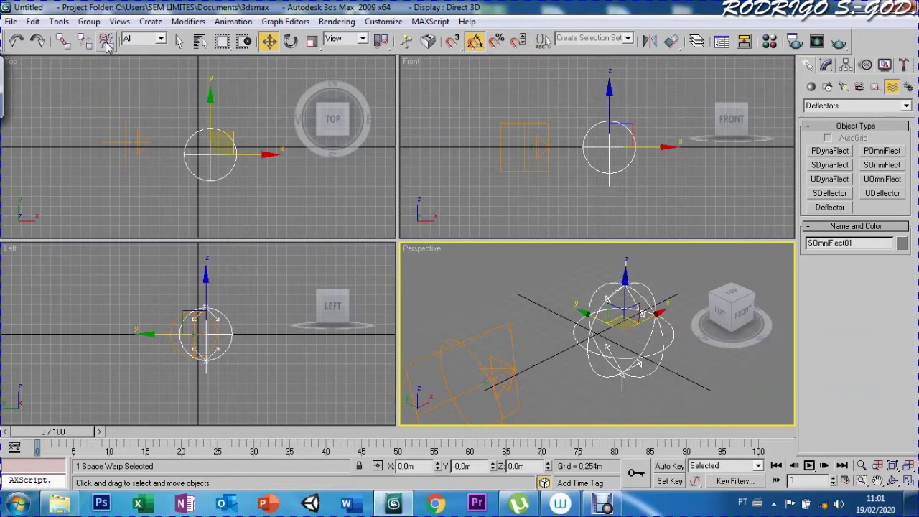
{"action": "left_click", "coordinate": [106, 41]}
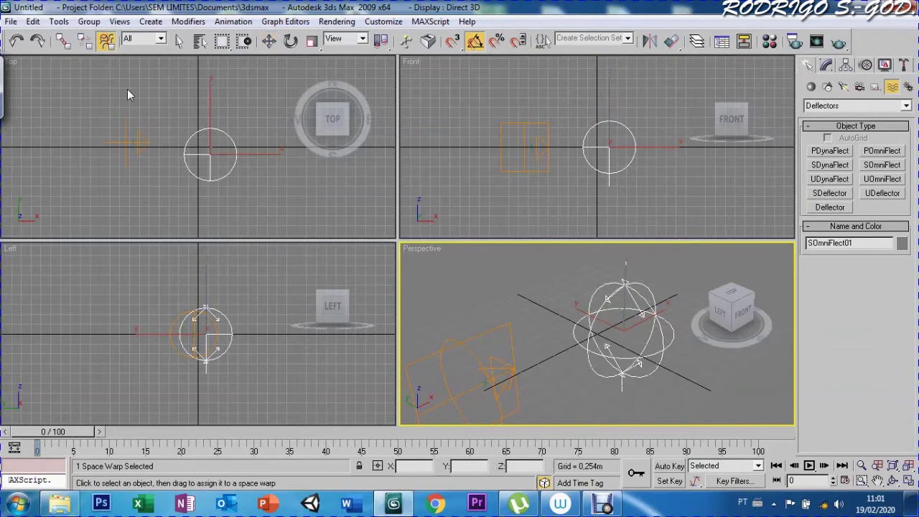
Step: Bind SuperSpray01 to SOmniFlect01 and scrub the timeline to preview the bouncing particles
{"action": "left_click", "coordinate": [142, 142]}
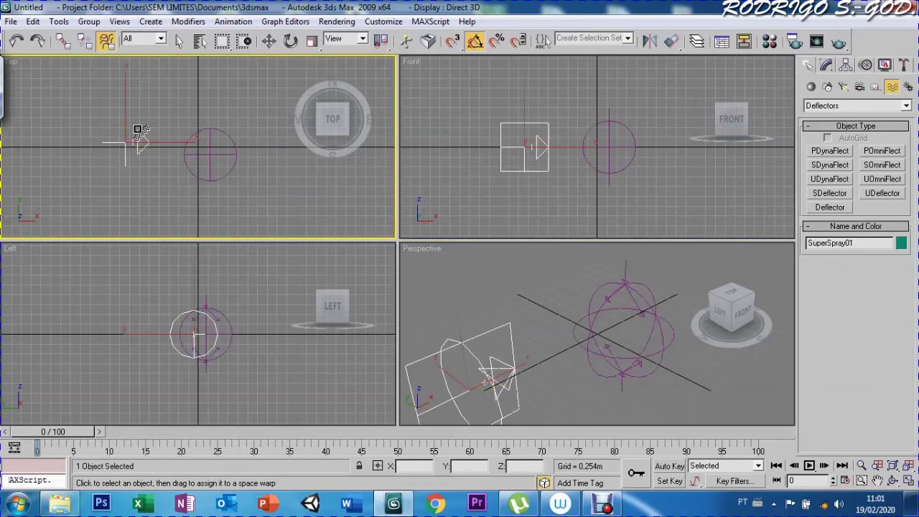
{"action": "left_click_drag", "start_coordinate": [158, 147], "coordinate": [186, 155]}
{"action": "mouse_move", "coordinate": [50, 440]}
{"action": "left_mouse_down"}
{"action": "mouse_move", "coordinate": [264, 433]}
{"action": "mouse_move", "coordinate": [132, 450]}
{"action": "mouse_move", "coordinate": [65, 446]}
{"action": "mouse_move", "coordinate": [423, 446]}
{"action": "mouse_move", "coordinate": [38, 451]}
{"action": "left_mouse_up"}
{"action": "left_click", "coordinate": [106, 41]}
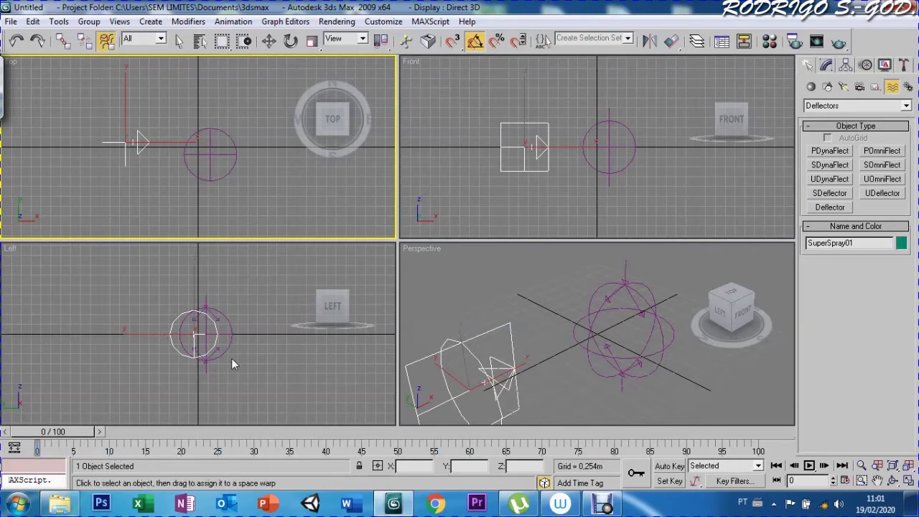
{"action": "left_click", "coordinate": [811, 86]}
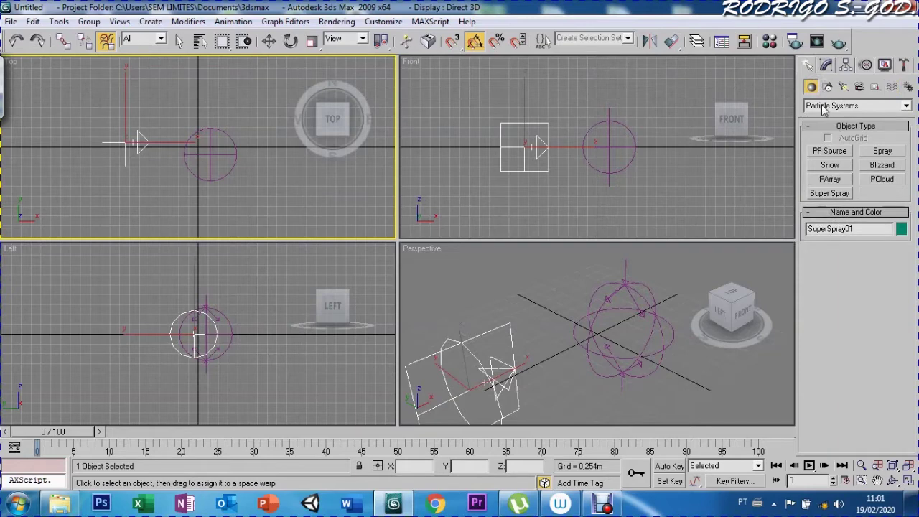
Step: Create a pointed cone, 0.716m tall with 0.086m base radius and Radius 2 set to 0
{"action": "left_click", "coordinate": [827, 106]}
{"action": "left_click", "coordinate": [826, 119]}
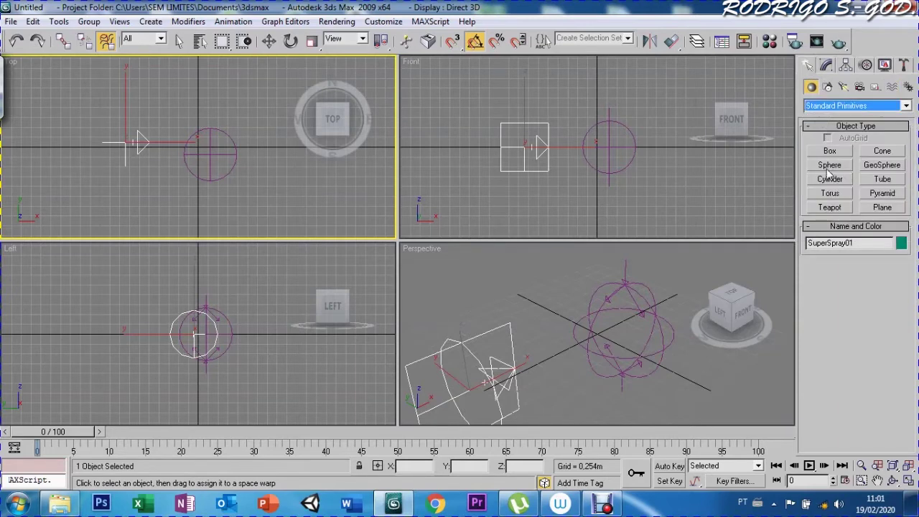
{"action": "left_click", "coordinate": [876, 153]}
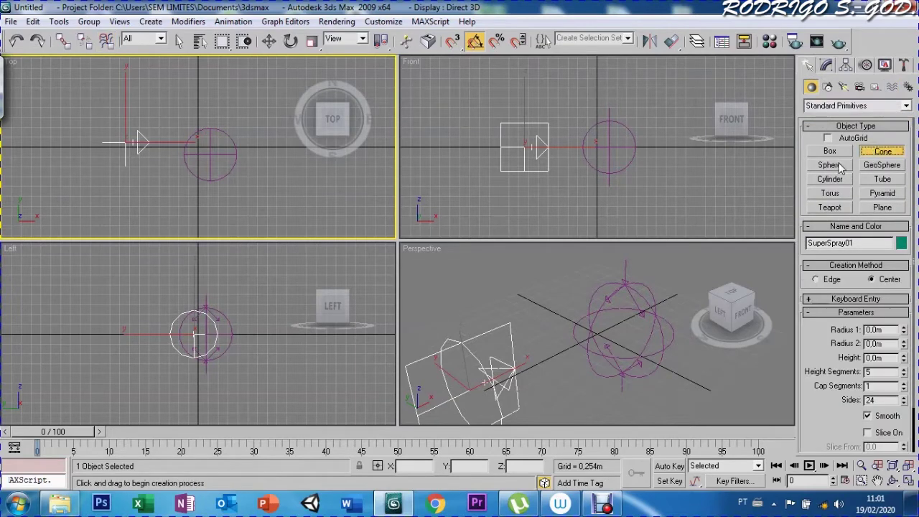
{"action": "left_click_drag", "start_coordinate": [525, 299], "coordinate": [526, 300]}
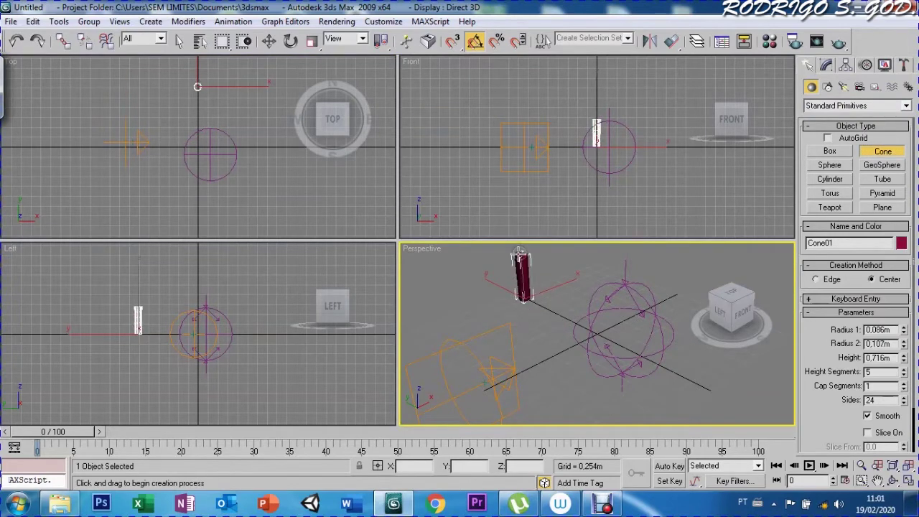
{"action": "left_click", "coordinate": [521, 259]}
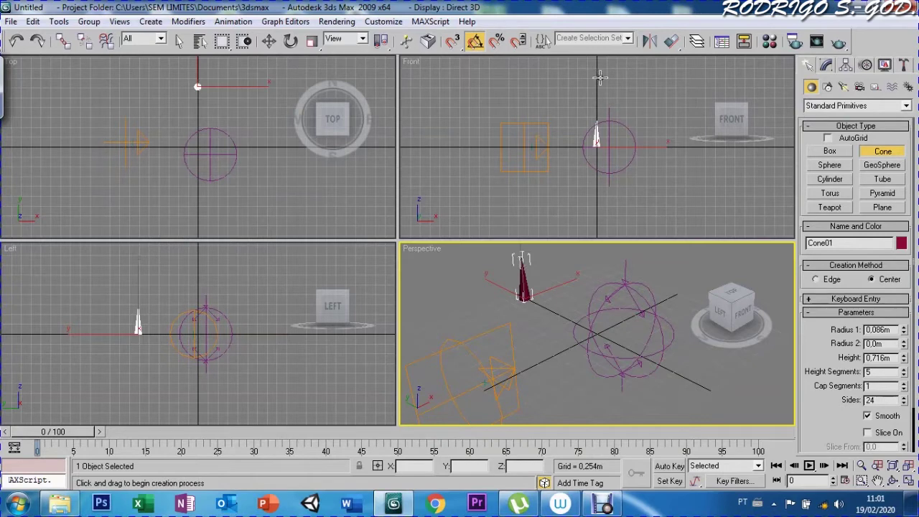
{"action": "key", "text": "w"}
{"action": "left_click", "coordinate": [454, 343]}
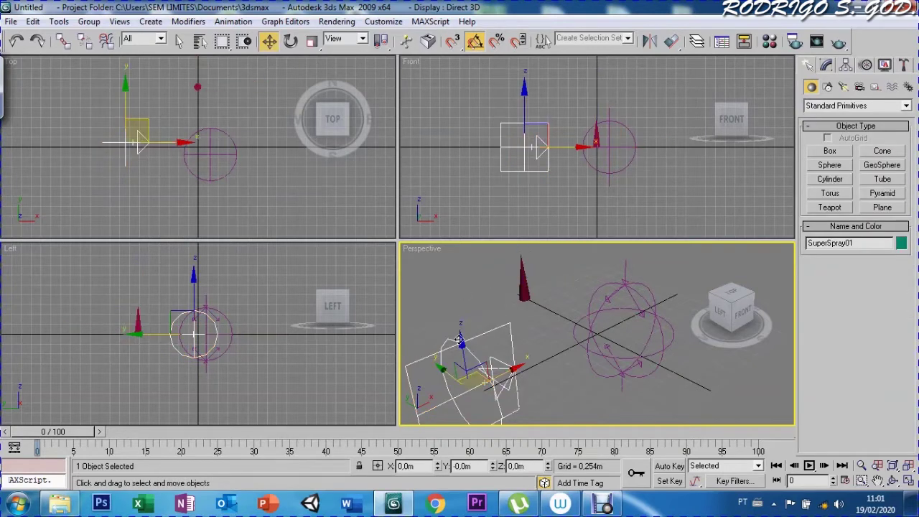
Step: Open SuperSpray01's parameters in the Modify panel and expand Particle Generation
{"action": "left_click", "coordinate": [827, 66]}
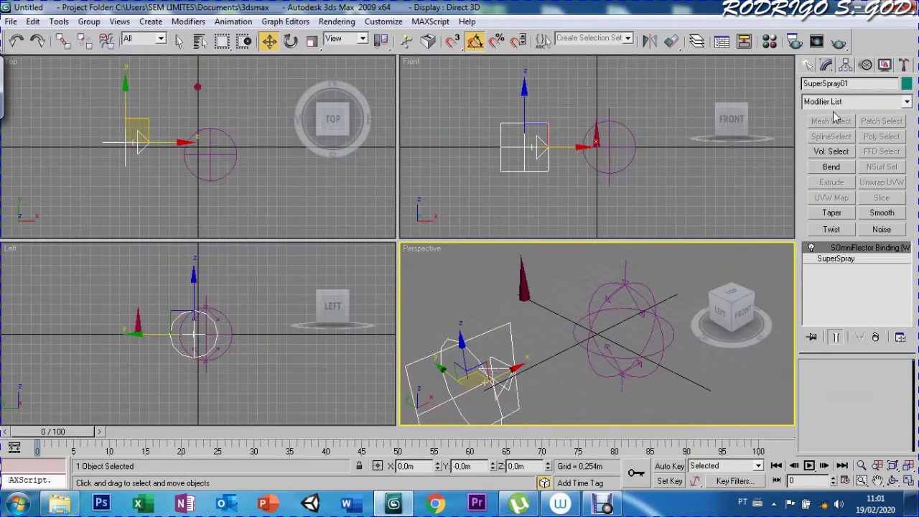
{"action": "left_click", "coordinate": [839, 260]}
{"action": "scroll", "coordinate": [815, 408], "scroll_direction": "down", "scroll_amount": 2}
{"action": "scroll", "coordinate": [812, 402], "scroll_direction": "down", "scroll_amount": 2}
{"action": "scroll", "coordinate": [810, 406], "scroll_direction": "down", "scroll_amount": 1}
{"action": "scroll", "coordinate": [810, 406], "scroll_direction": "up", "scroll_amount": 1}
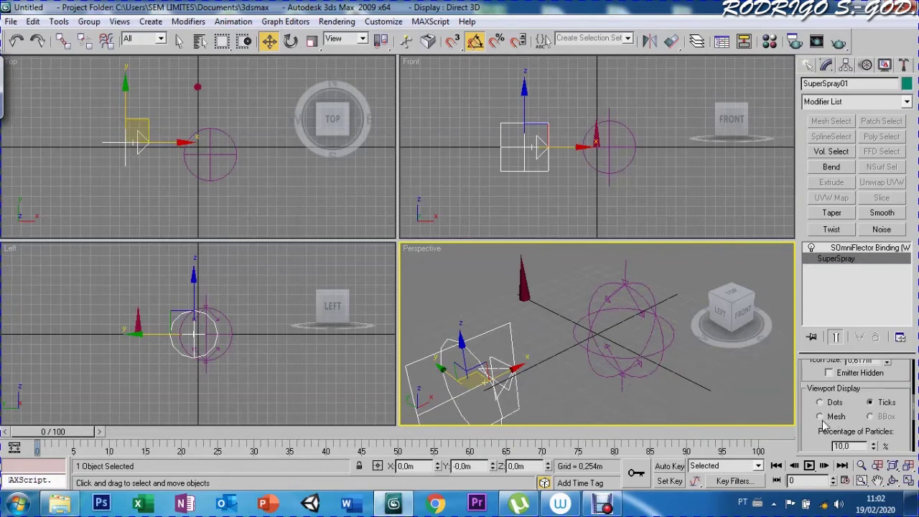
{"action": "left_click_drag", "start_coordinate": [823, 425], "coordinate": [811, 334]}
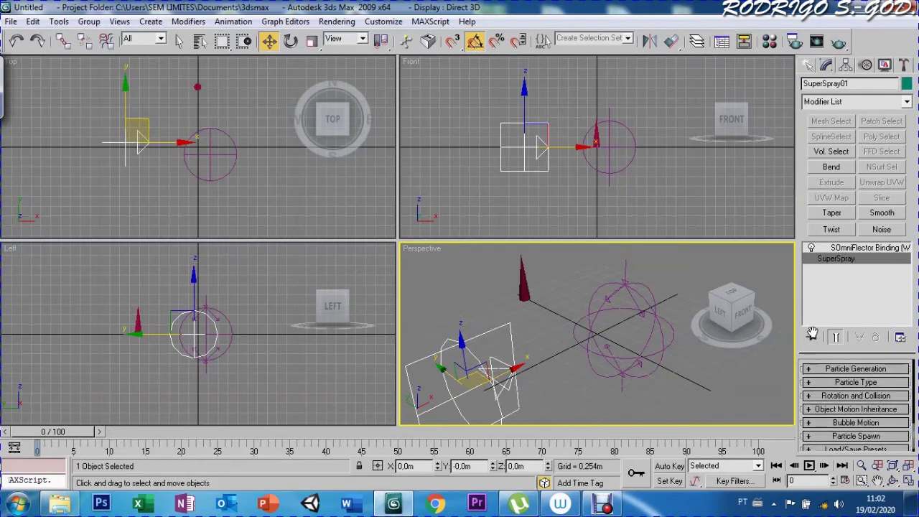
{"action": "left_click", "coordinate": [810, 371]}
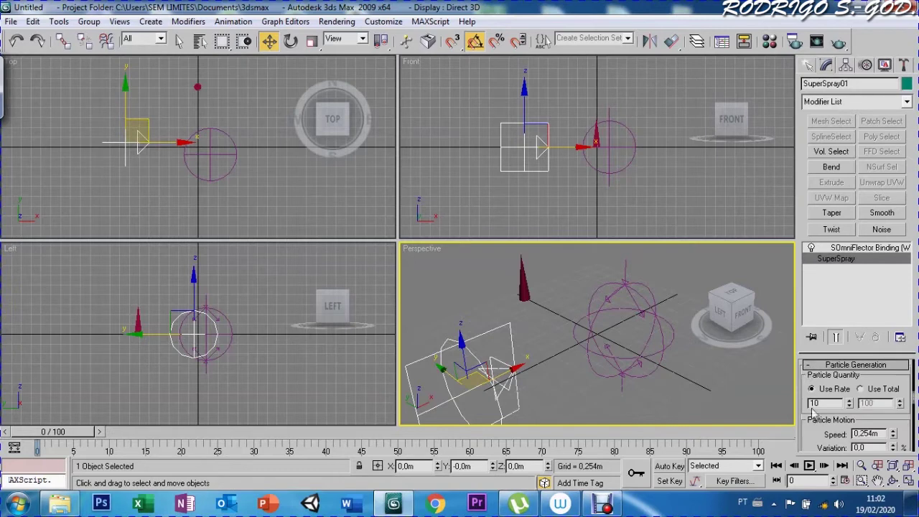
{"action": "left_click_drag", "start_coordinate": [813, 434], "coordinate": [814, 338]}
{"action": "scroll", "coordinate": [814, 337], "scroll_direction": "down", "scroll_amount": 3}
{"action": "scroll", "coordinate": [815, 328], "scroll_direction": "down", "scroll_amount": 3}
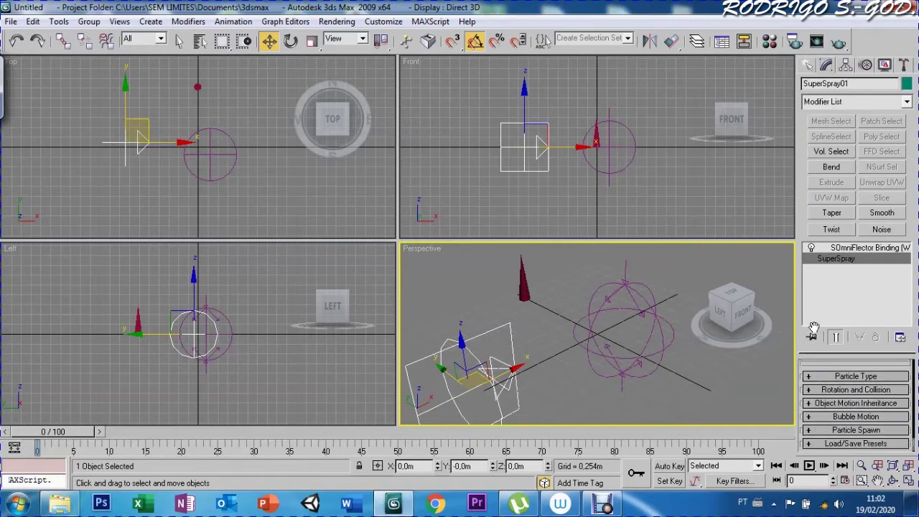
Step: Set the Super Spray particle type to Instanced Geometry
{"action": "left_click", "coordinate": [810, 378]}
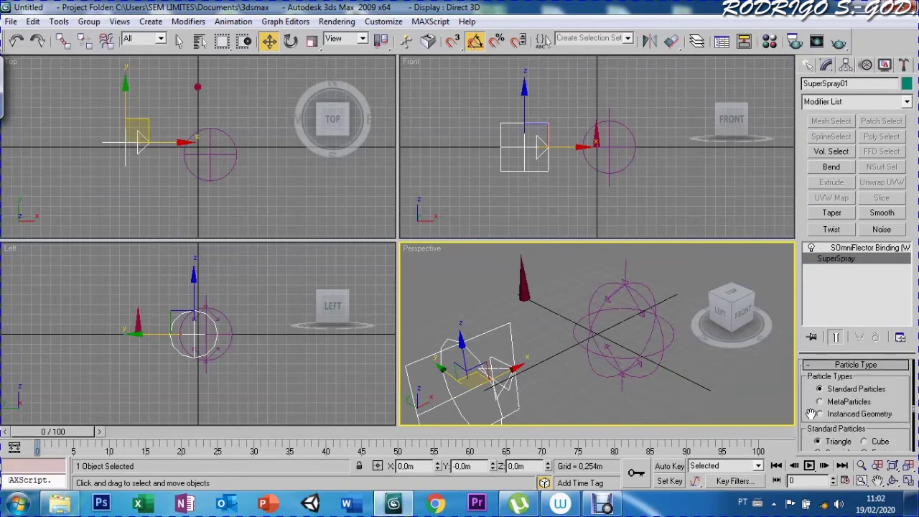
{"action": "left_click_drag", "start_coordinate": [811, 414], "coordinate": [815, 394]}
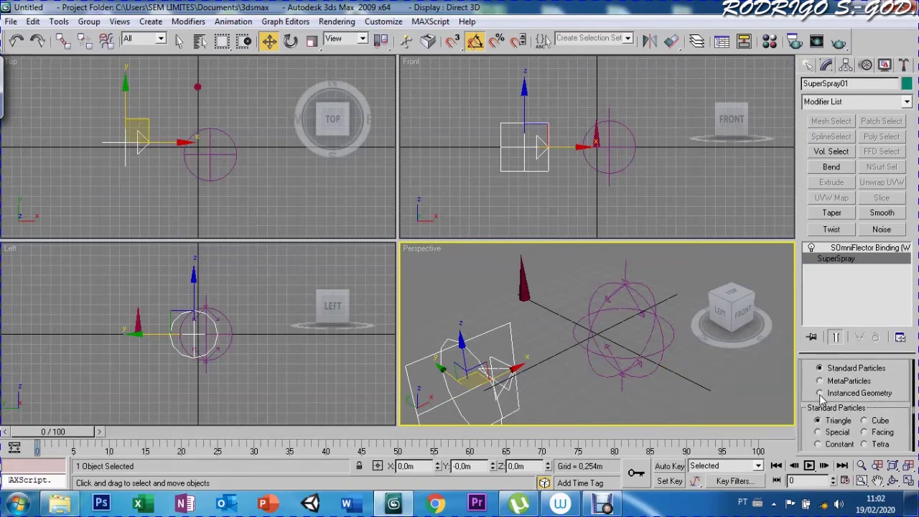
{"action": "left_click", "coordinate": [819, 393]}
{"action": "scroll", "coordinate": [817, 400], "scroll_direction": "down", "scroll_amount": 2}
{"action": "scroll", "coordinate": [816, 402], "scroll_direction": "down", "scroll_amount": 3}
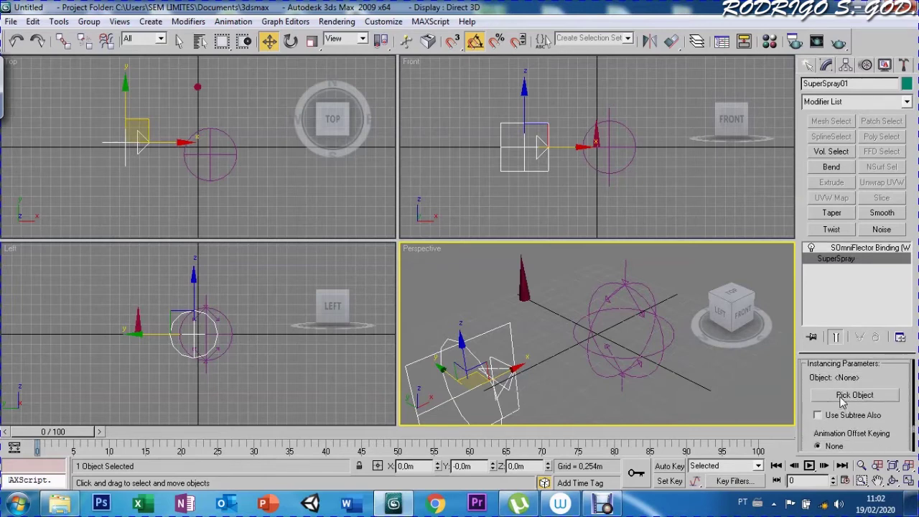
Step: Pick Cone01 as the instanced particle object and preview the early frames
{"action": "left_click", "coordinate": [842, 399]}
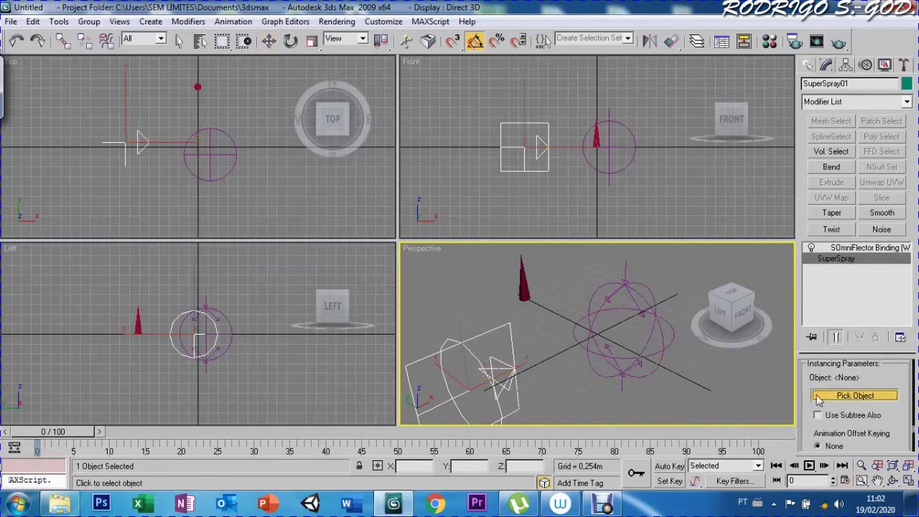
{"action": "left_click", "coordinate": [524, 279]}
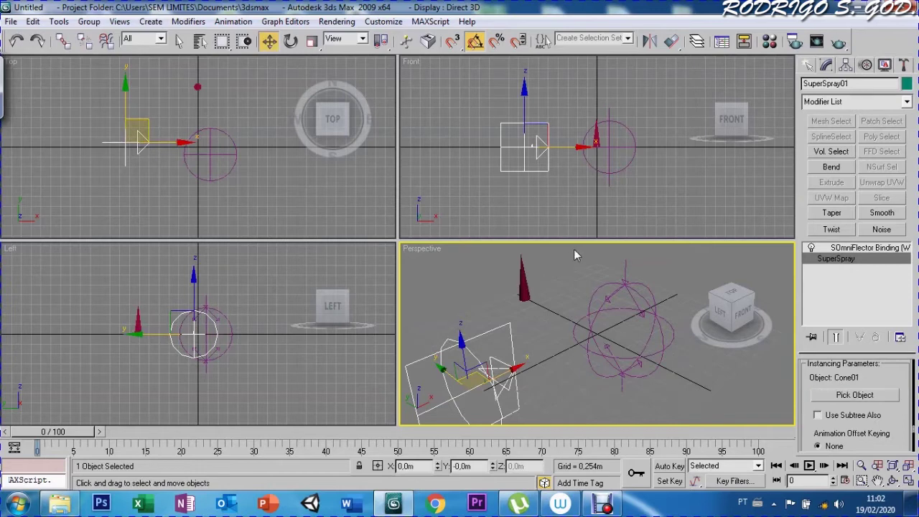
{"action": "mouse_move", "coordinate": [77, 435]}
{"action": "left_mouse_down"}
{"action": "mouse_move", "coordinate": [144, 437]}
{"action": "mouse_move", "coordinate": [54, 434]}
{"action": "left_mouse_up"}
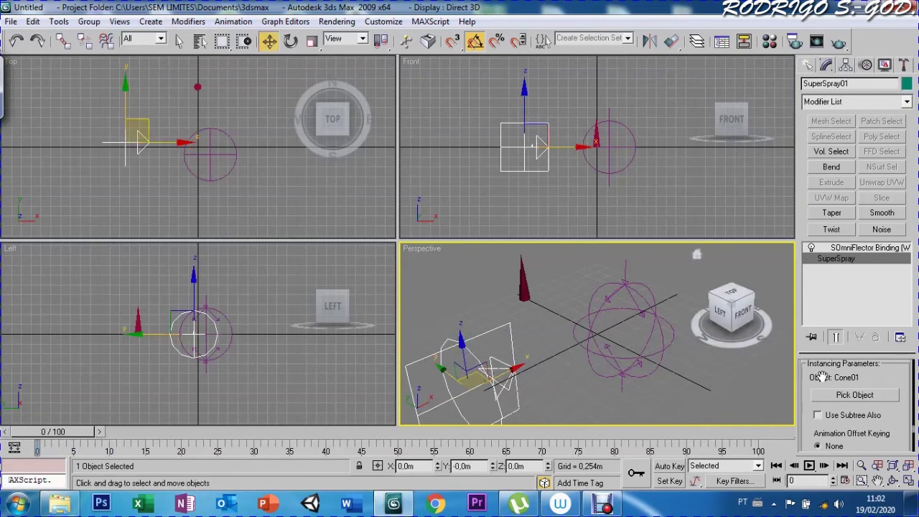
{"action": "scroll", "coordinate": [812, 417], "scroll_direction": "down", "scroll_amount": 2}
{"action": "scroll", "coordinate": [813, 409], "scroll_direction": "down", "scroll_amount": 2}
{"action": "scroll", "coordinate": [814, 402], "scroll_direction": "down", "scroll_amount": 2}
{"action": "scroll", "coordinate": [816, 392], "scroll_direction": "down", "scroll_amount": 2}
{"action": "scroll", "coordinate": [816, 391], "scroll_direction": "down", "scroll_amount": 1}
{"action": "scroll", "coordinate": [815, 387], "scroll_direction": "down", "scroll_amount": 1}
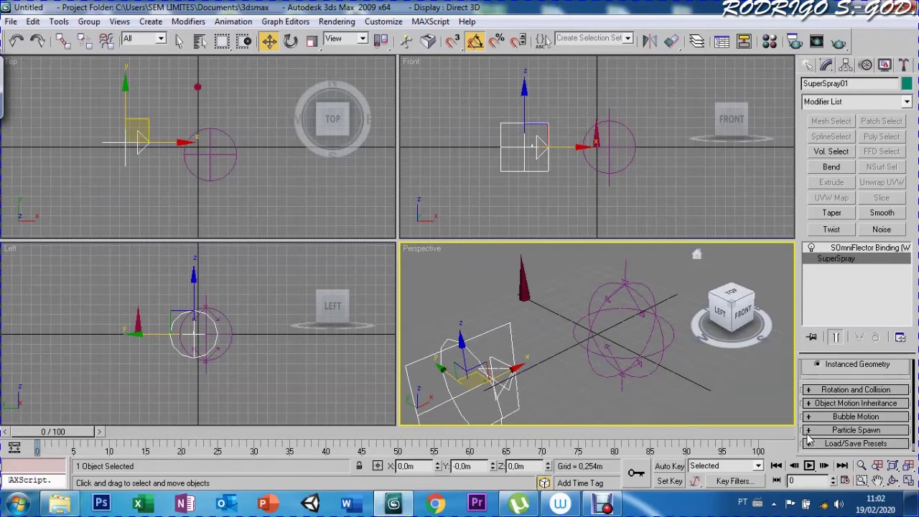
{"action": "scroll", "coordinate": [810, 377], "scroll_direction": "up", "scroll_amount": 2}
{"action": "scroll", "coordinate": [812, 359], "scroll_direction": "up", "scroll_amount": 2}
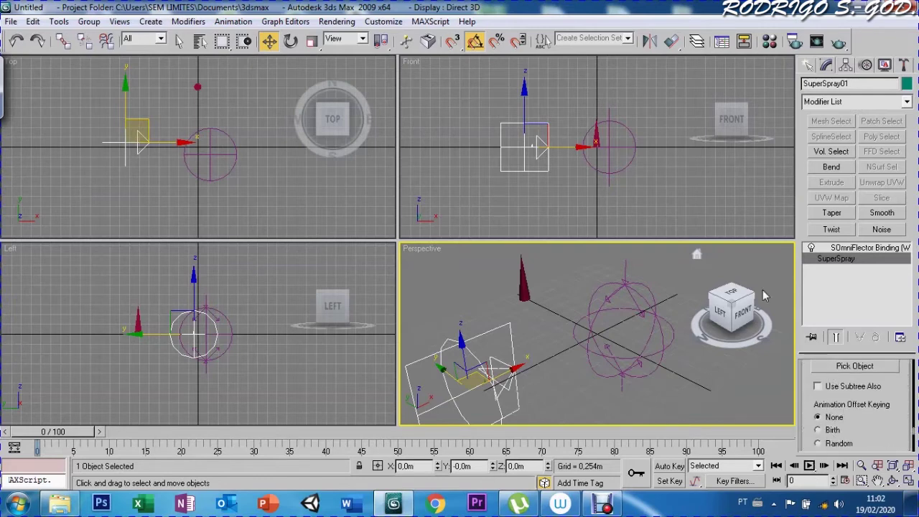
Step: Select SOmniFlect01 and set Reflects to 60 and Refracts to 60
{"action": "left_click", "coordinate": [616, 284]}
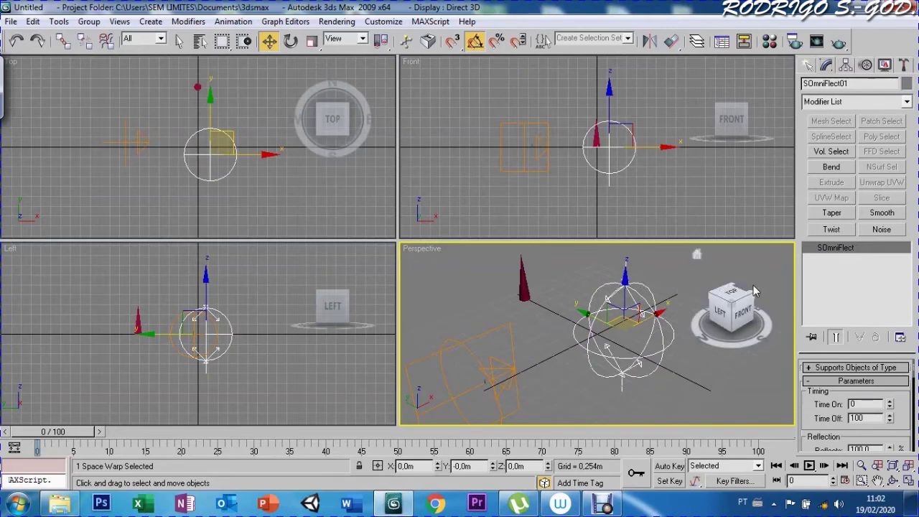
{"action": "scroll", "coordinate": [855, 380], "scroll_direction": "down", "scroll_amount": 3}
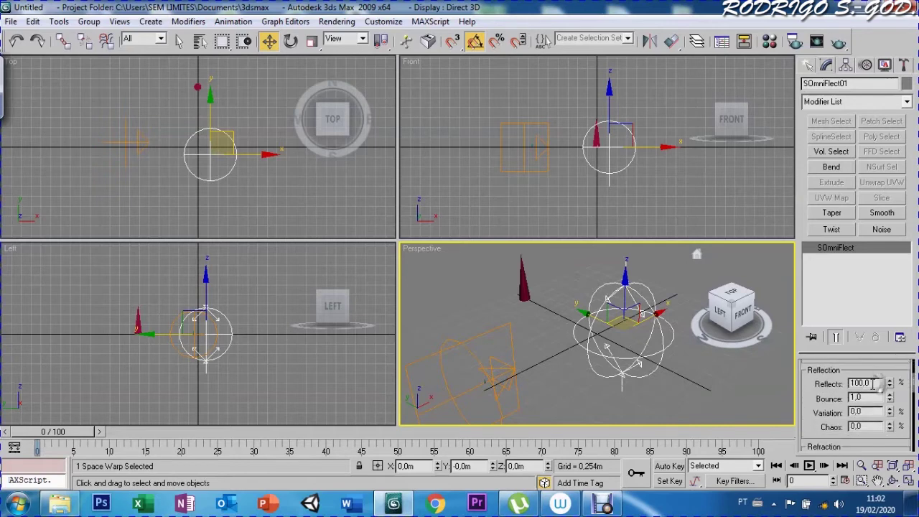
{"action": "scroll", "coordinate": [819, 345], "scroll_direction": "down", "scroll_amount": 3}
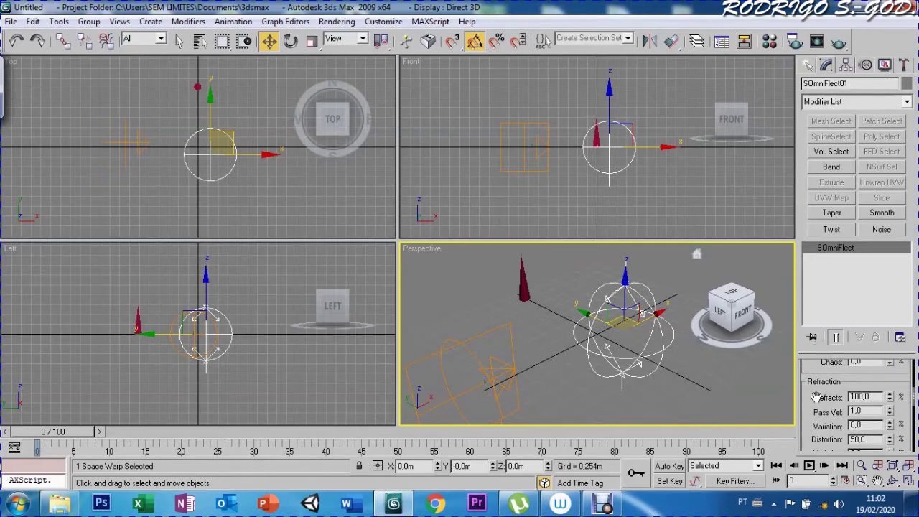
{"action": "scroll", "coordinate": [818, 387], "scroll_direction": "up", "scroll_amount": 3}
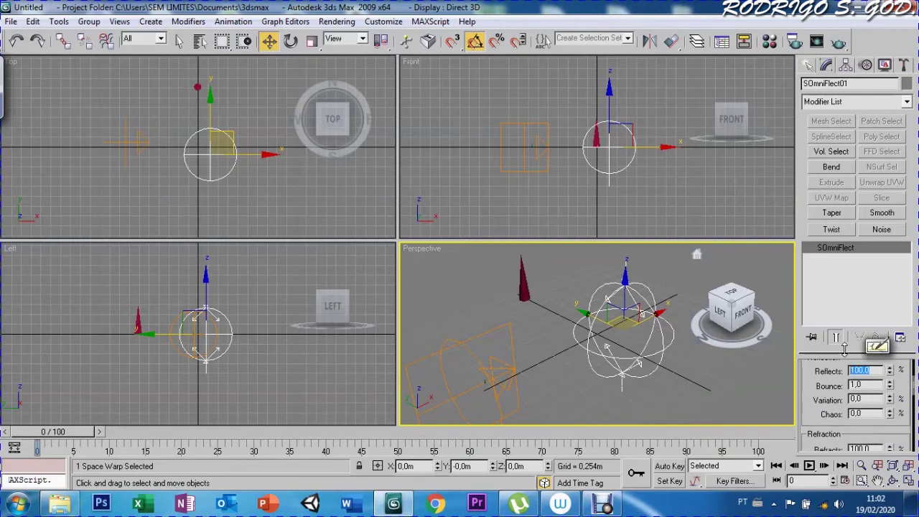
{"action": "type", "text": "60"}
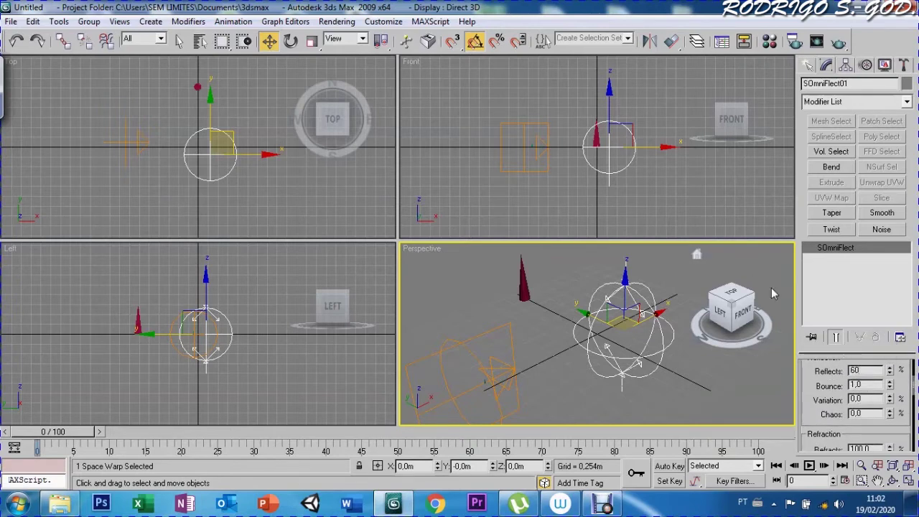
{"action": "key", "text": "Tab"}
{"action": "left_click_drag", "start_coordinate": [819, 424], "coordinate": [817, 356]}
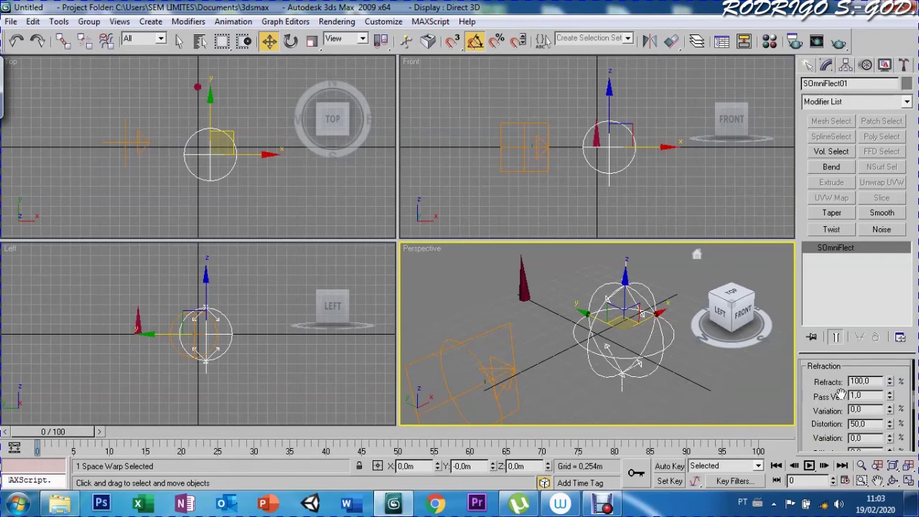
{"action": "left_click_drag", "start_coordinate": [873, 380], "coordinate": [836, 382]}
{"action": "key", "text": "Tab"}
Step: Set Pass Vel 1.5, refraction Variation 50, distortion Variation 60 and Diffusion 50, then preview
{"action": "left_click_drag", "start_coordinate": [830, 423], "coordinate": [834, 408]}
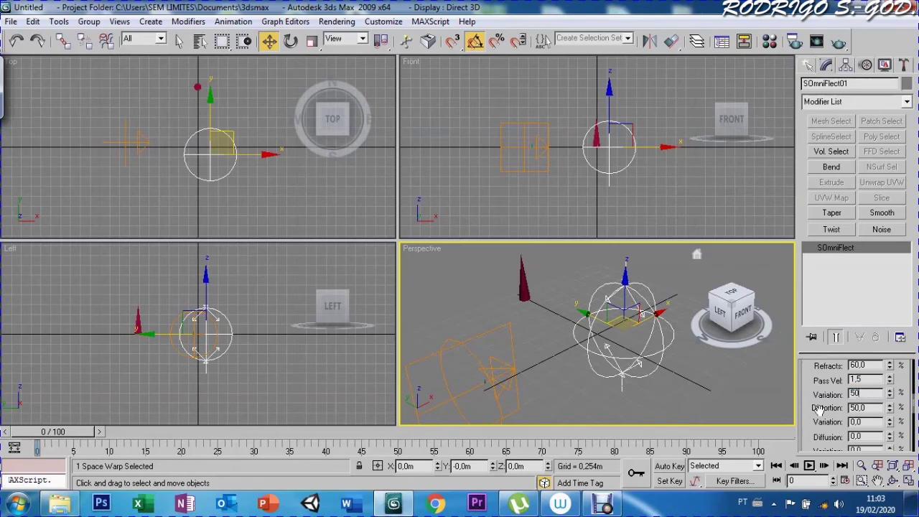
{"action": "left_click_drag", "start_coordinate": [815, 425], "coordinate": [833, 397]}
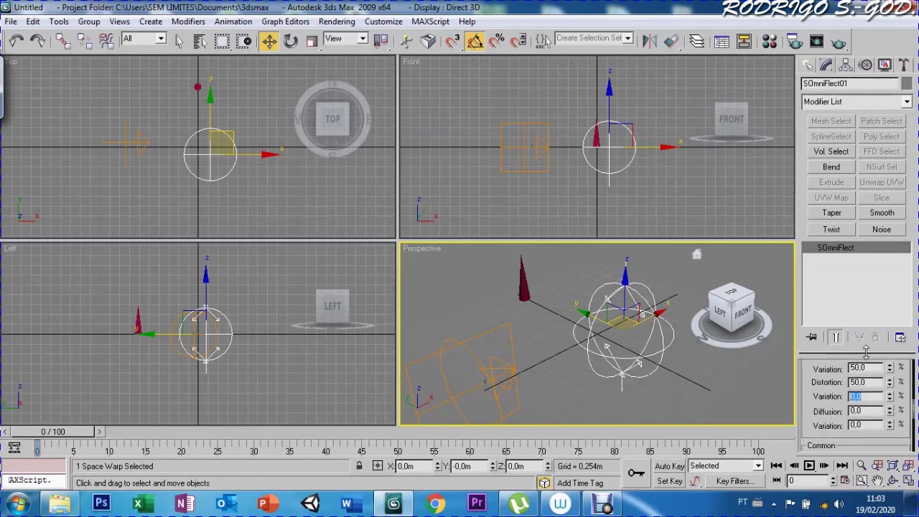
{"action": "type", "text": "60"}
{"action": "left_click", "coordinate": [864, 409]}
{"action": "type", "text": "50"}
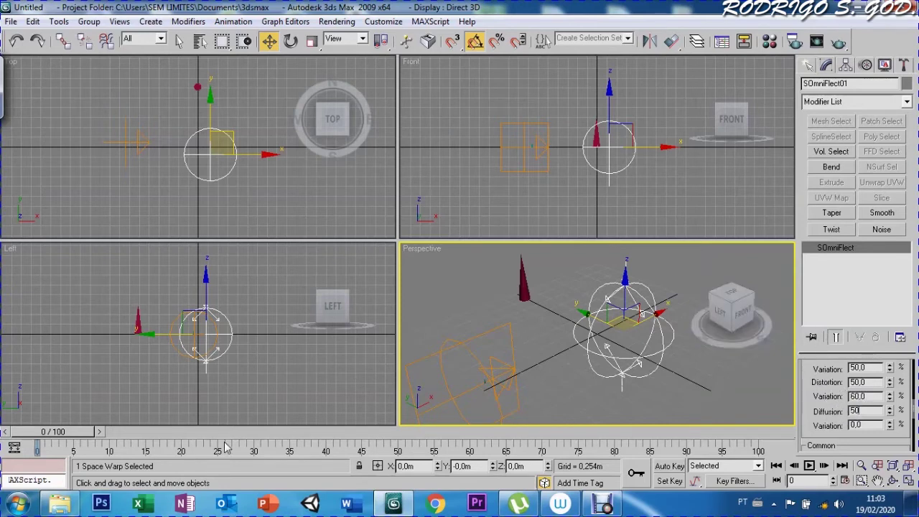
{"action": "left_click_drag", "start_coordinate": [69, 439], "coordinate": [82, 432]}
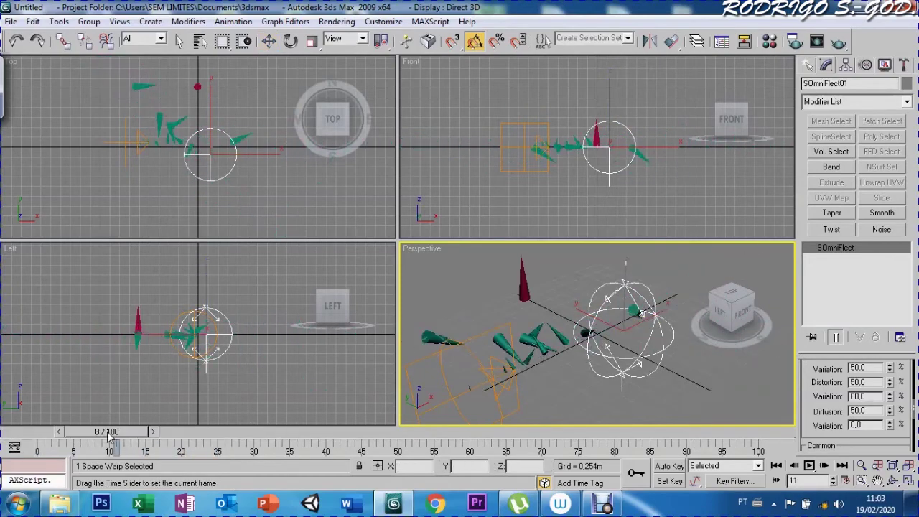
Step: Maximize the Perspective view and scrub the animation to watch cones scatter around the sphere
{"action": "left_click", "coordinate": [908, 481]}
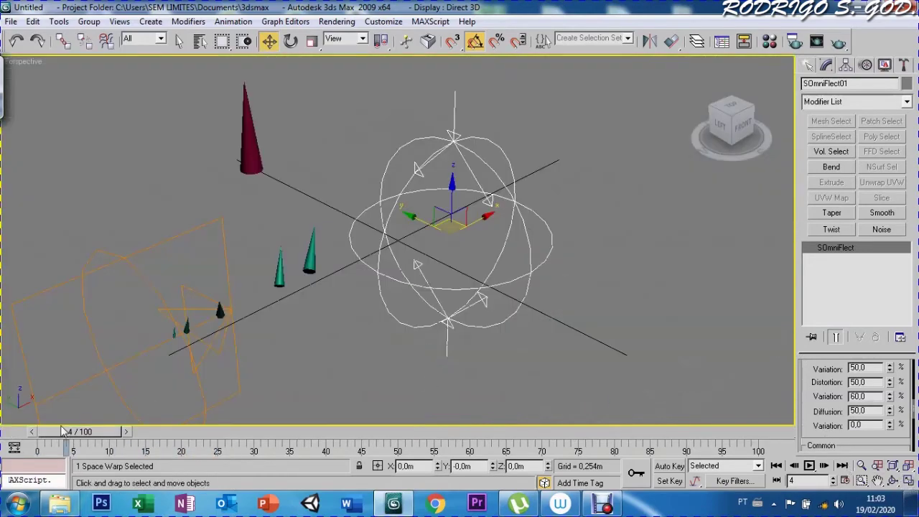
{"action": "mouse_move", "coordinate": [74, 435]}
{"action": "left_mouse_down"}
{"action": "mouse_move", "coordinate": [309, 416]}
{"action": "mouse_move", "coordinate": [427, 435]}
{"action": "left_mouse_up"}
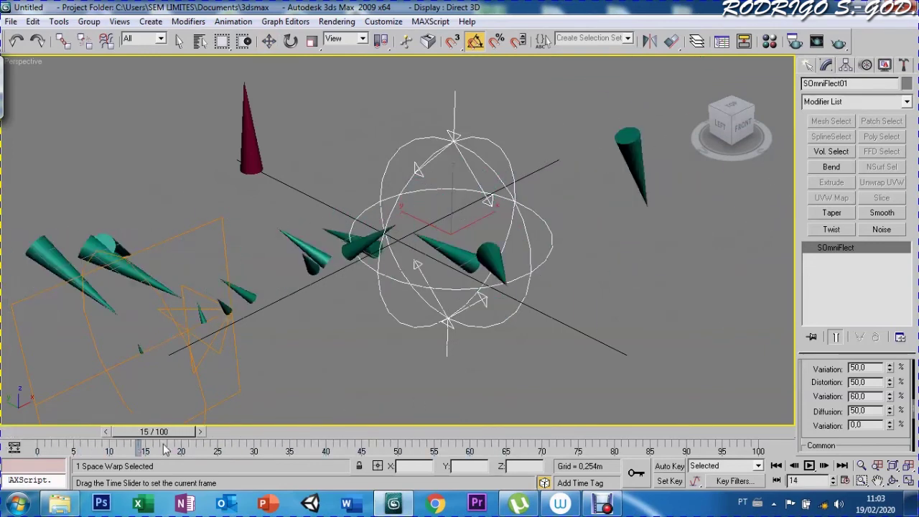
{"action": "left_click_drag", "start_coordinate": [427, 435], "coordinate": [74, 434]}
{"action": "key", "text": "w"}
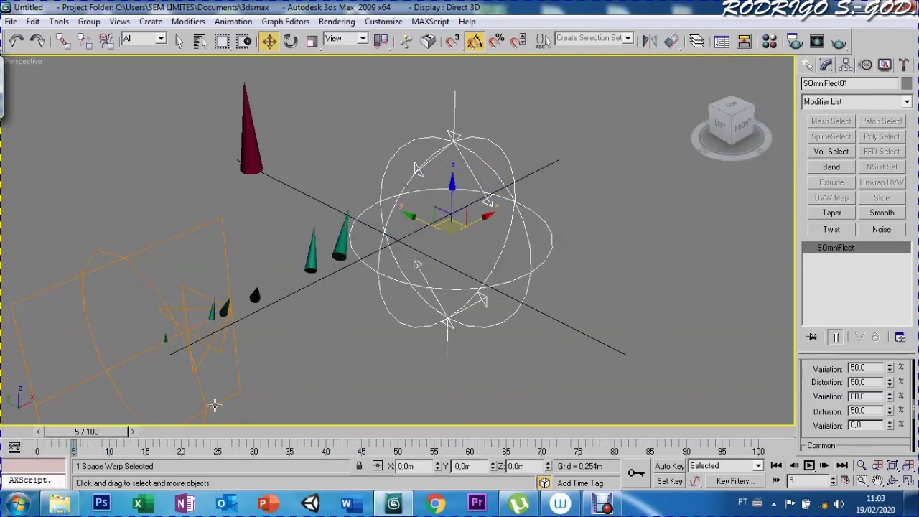
{"action": "scroll", "coordinate": [350, 237], "scroll_direction": "down", "scroll_amount": 3}
{"action": "scroll", "coordinate": [349, 237], "scroll_direction": "down", "scroll_amount": 3}
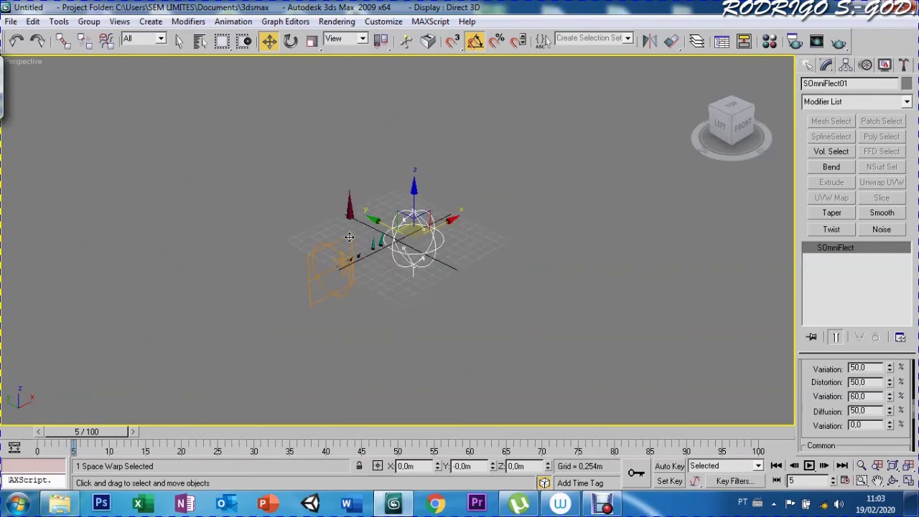
{"action": "left_click", "coordinate": [323, 271]}
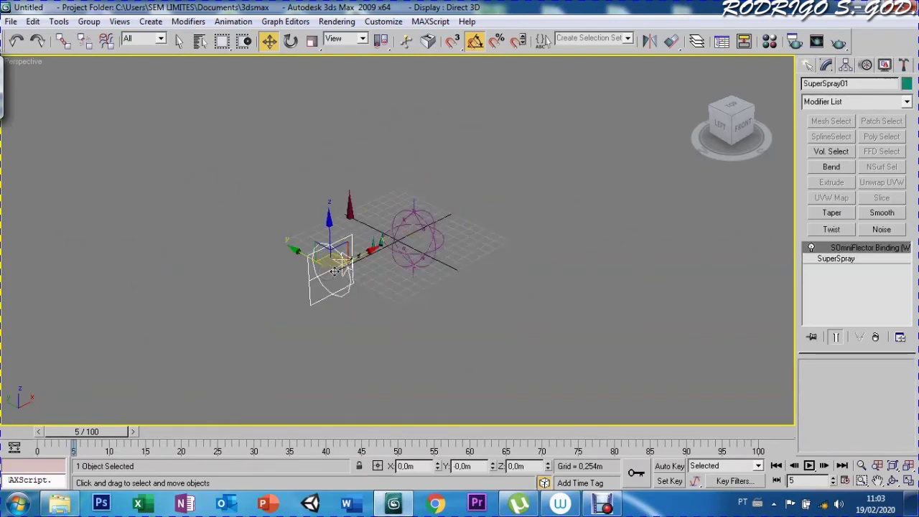
Step: Move SuperSpray01 left of the deflector sphere to X -3.28m, checking playback to frame 30
{"action": "left_click_drag", "start_coordinate": [364, 253], "coordinate": [446, 200]}
{"action": "mouse_move", "coordinate": [76, 439]}
{"action": "left_mouse_down"}
{"action": "mouse_move", "coordinate": [50, 432]}
{"action": "mouse_move", "coordinate": [290, 431]}
{"action": "mouse_move", "coordinate": [50, 432]}
{"action": "left_mouse_up"}
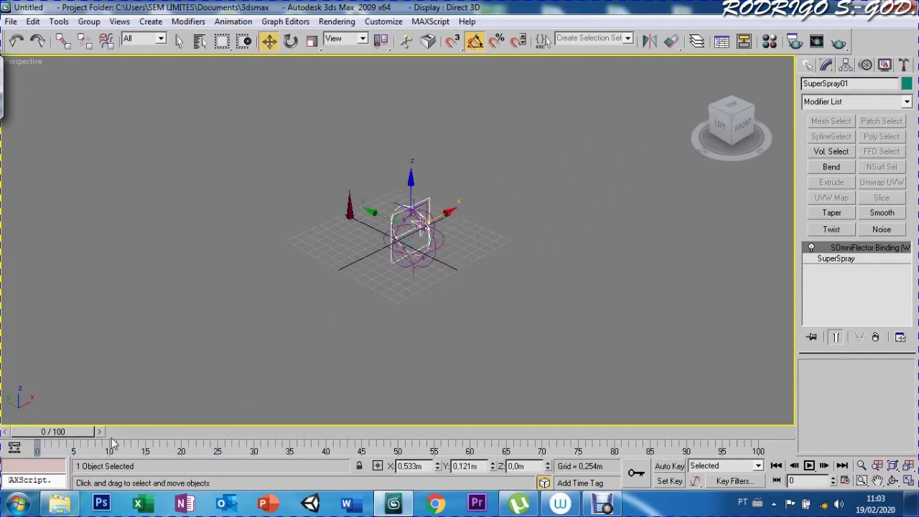
{"action": "left_click", "coordinate": [808, 467]}
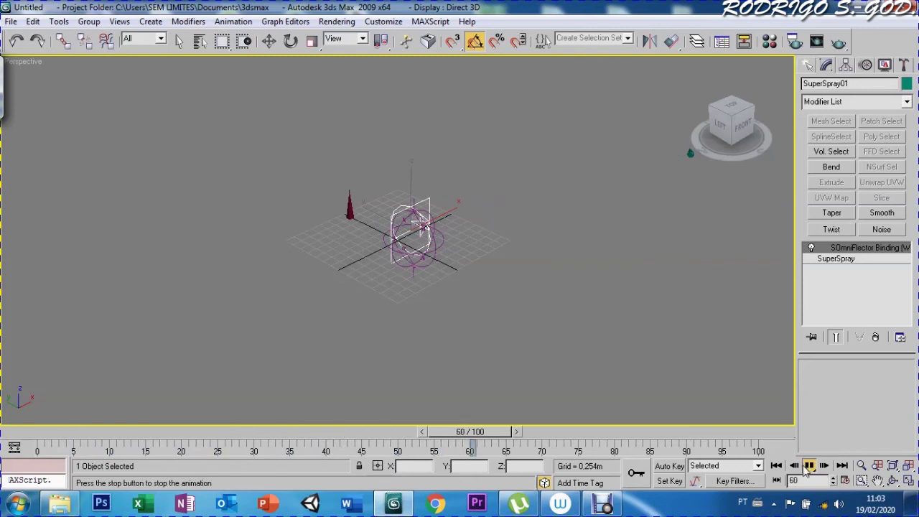
{"action": "left_click", "coordinate": [808, 466]}
{"action": "left_click_drag", "start_coordinate": [446, 216], "coordinate": [310, 303]}
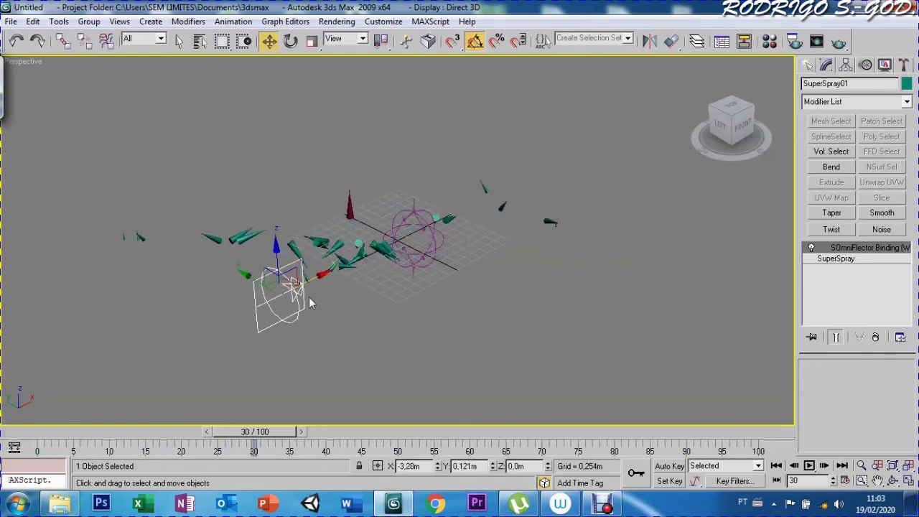
{"action": "left_click", "coordinate": [846, 260]}
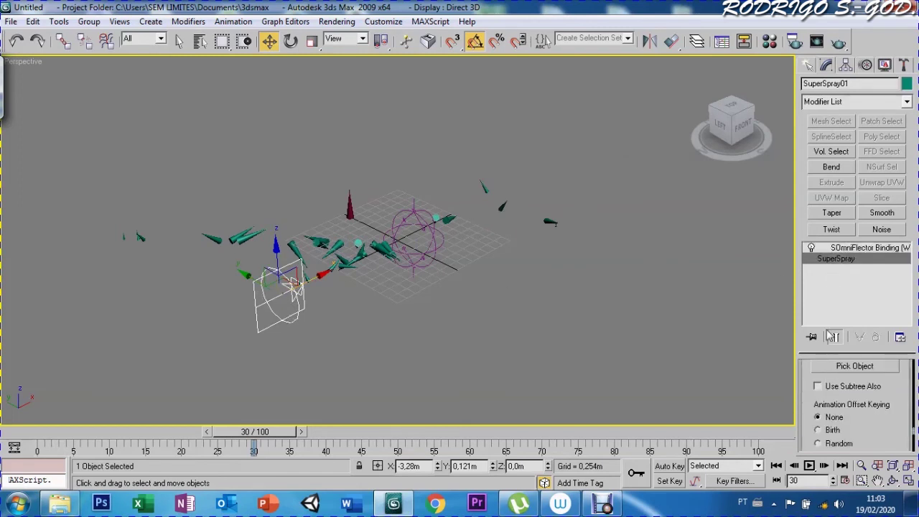
{"action": "left_click", "coordinate": [812, 66]}
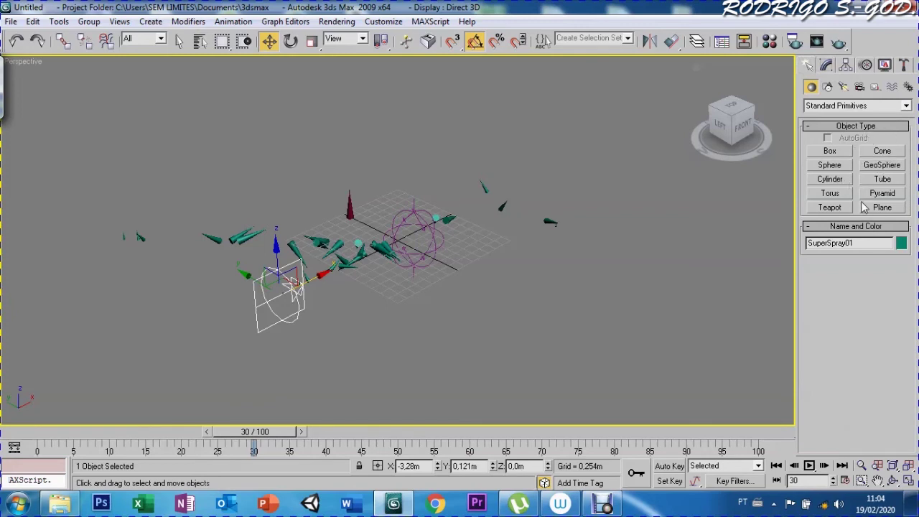
Step: Create a Teapot01 of radius 0.36m in the viewport
{"action": "left_click", "coordinate": [831, 208]}
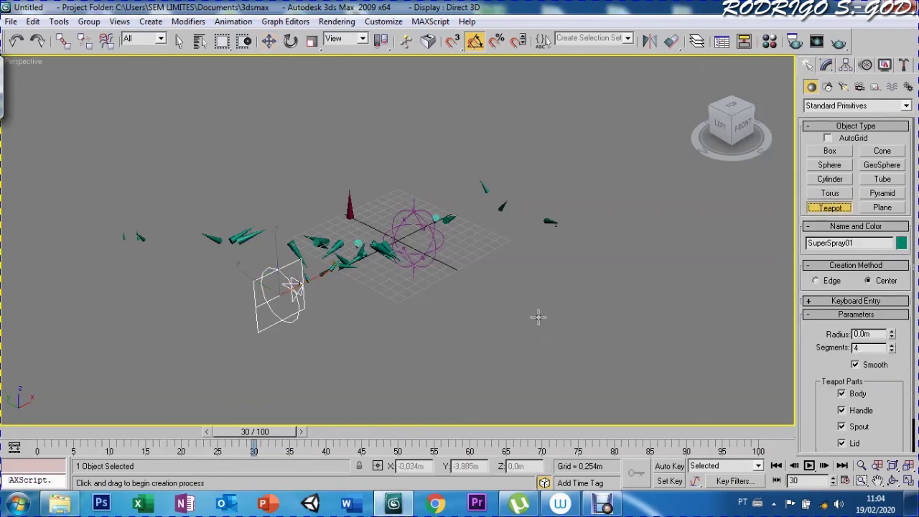
{"action": "left_click_drag", "start_coordinate": [539, 316], "coordinate": [554, 321]}
{"action": "mouse_move", "coordinate": [808, 357]}
{"action": "left_mouse_down"}
{"action": "mouse_move", "coordinate": [807, 321]}
{"action": "mouse_move", "coordinate": [807, 357]}
{"action": "left_mouse_up"}
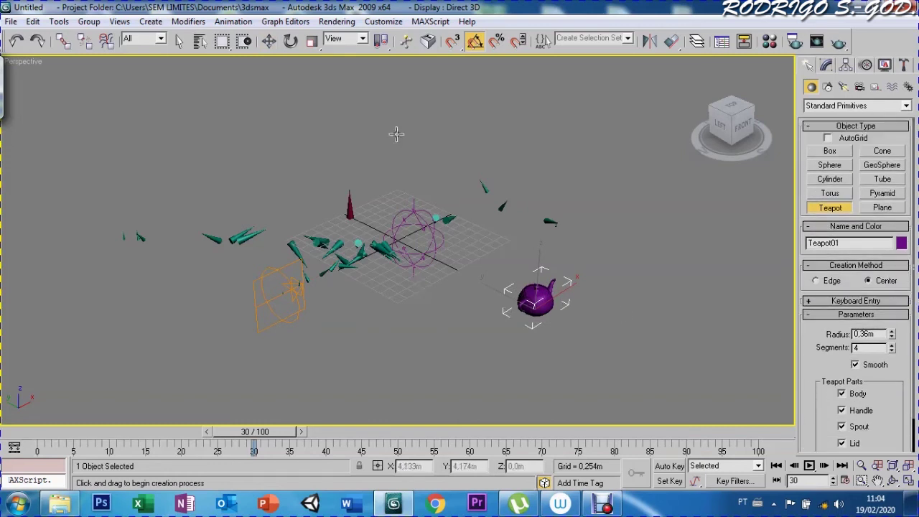
{"action": "key", "text": "w"}
Step: Select SuperSpray01 and pick Teapot01 as its instanced particle object
{"action": "left_click", "coordinate": [255, 277]}
{"action": "left_click", "coordinate": [272, 281]}
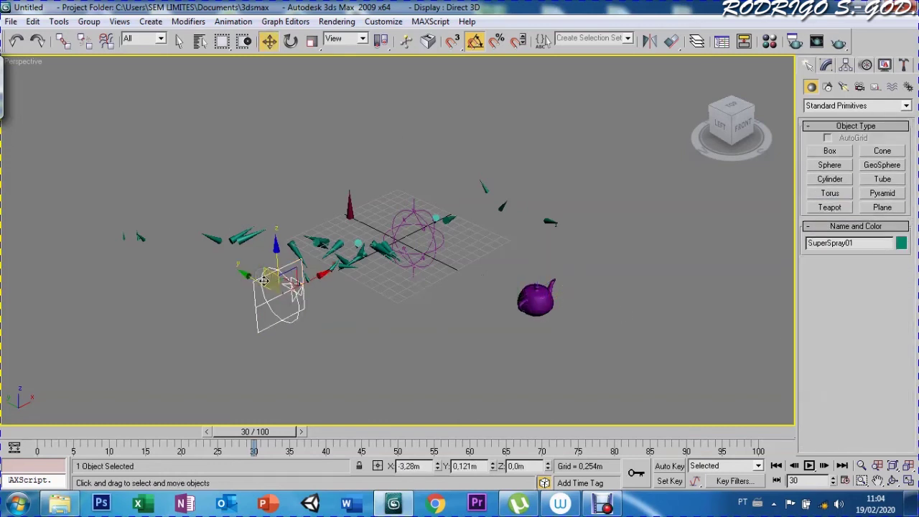
{"action": "left_click", "coordinate": [827, 65]}
{"action": "left_click", "coordinate": [838, 259]}
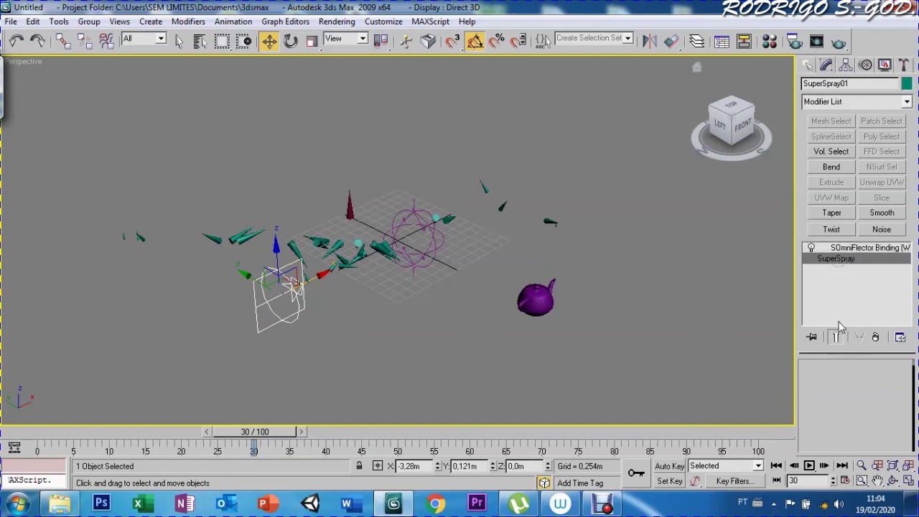
{"action": "left_click", "coordinate": [835, 368]}
{"action": "left_click", "coordinate": [539, 301]}
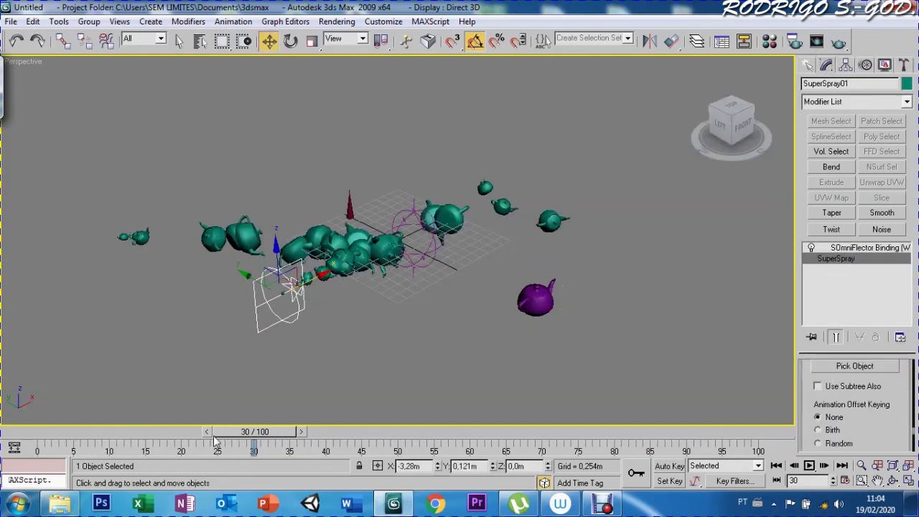